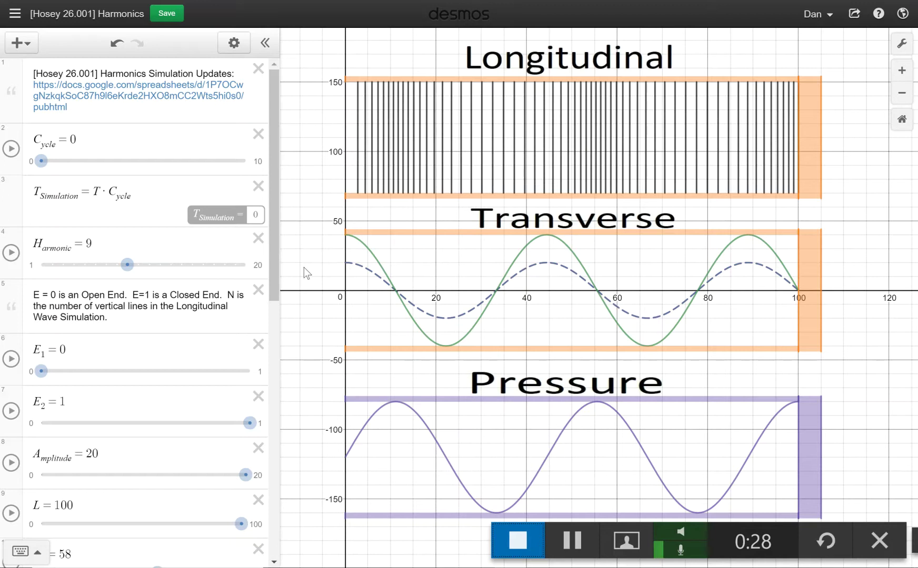
Play then pause C_cycle, reset it to 0, and lower Harmonic from 9 to 5
{"action": "left_click", "coordinate": [11, 150]}
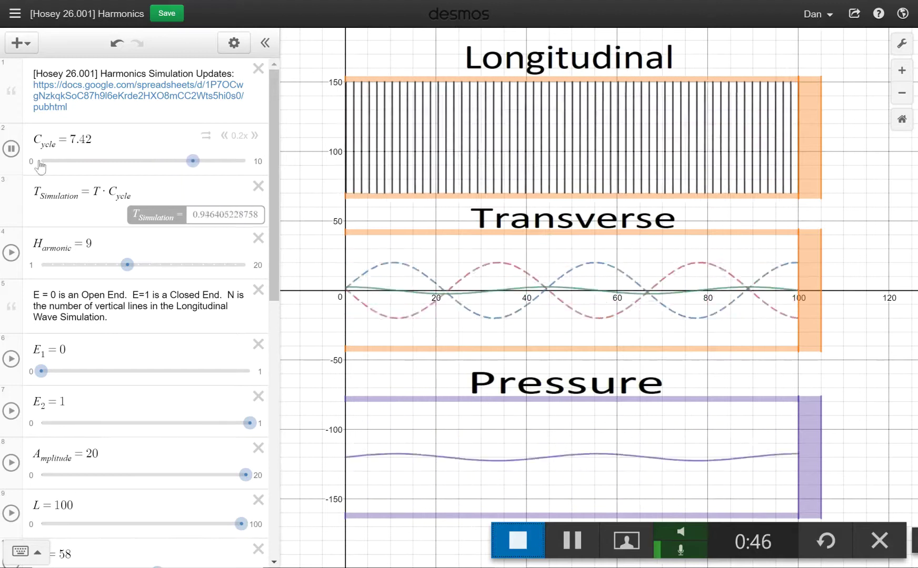
{"action": "left_click", "coordinate": [12, 149]}
{"action": "left_click_drag", "start_coordinate": [201, 160], "coordinate": [17, 163]}
{"action": "left_click_drag", "start_coordinate": [127, 265], "coordinate": [85, 268]}
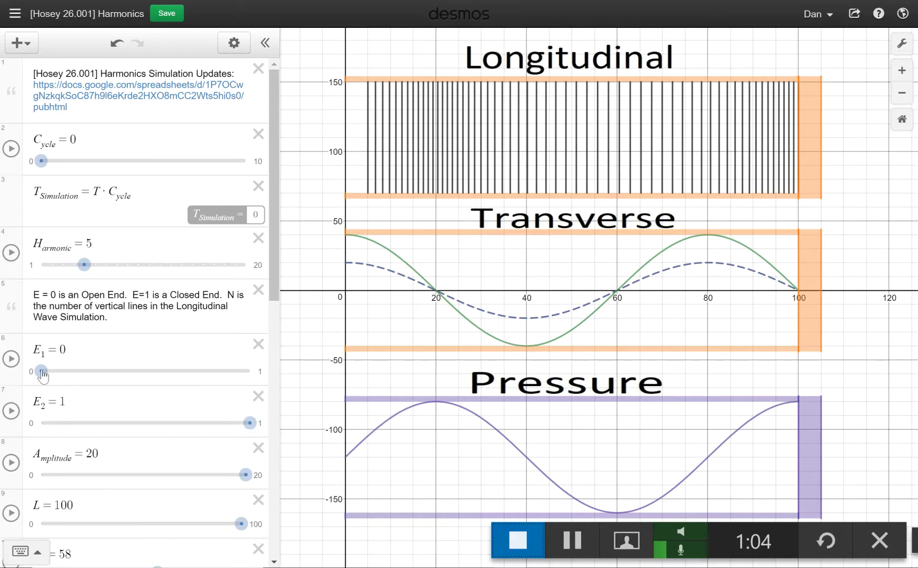
Set E1 to 1 to close the left end, set Amplitude to 17.7, and keep L at 100
{"action": "mouse_move", "coordinate": [42, 376]}
{"action": "left_mouse_down"}
{"action": "mouse_move", "coordinate": [199, 378]}
{"action": "mouse_move", "coordinate": [74, 379]}
{"action": "mouse_move", "coordinate": [172, 368]}
{"action": "left_mouse_up"}
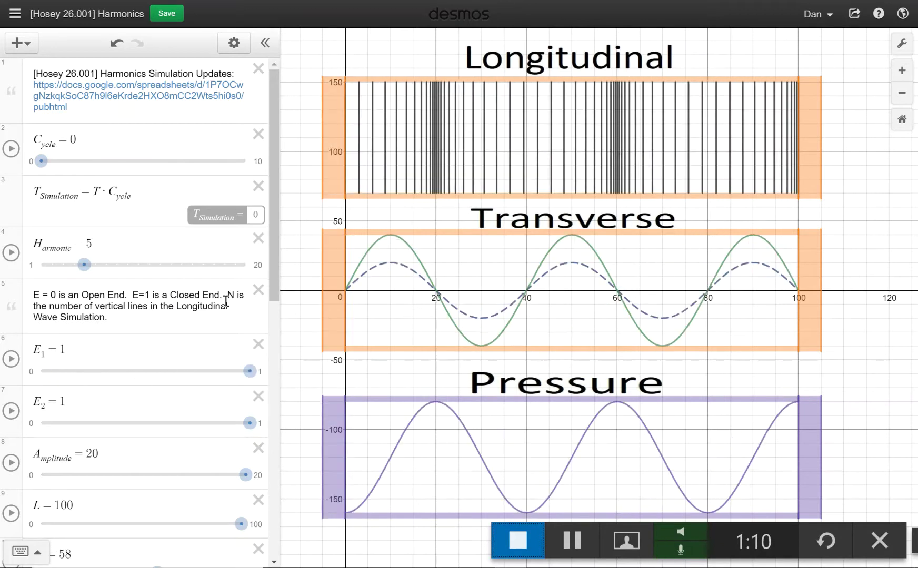
{"action": "scroll", "coordinate": [273, 252], "scroll_direction": "down", "scroll_amount": 3}
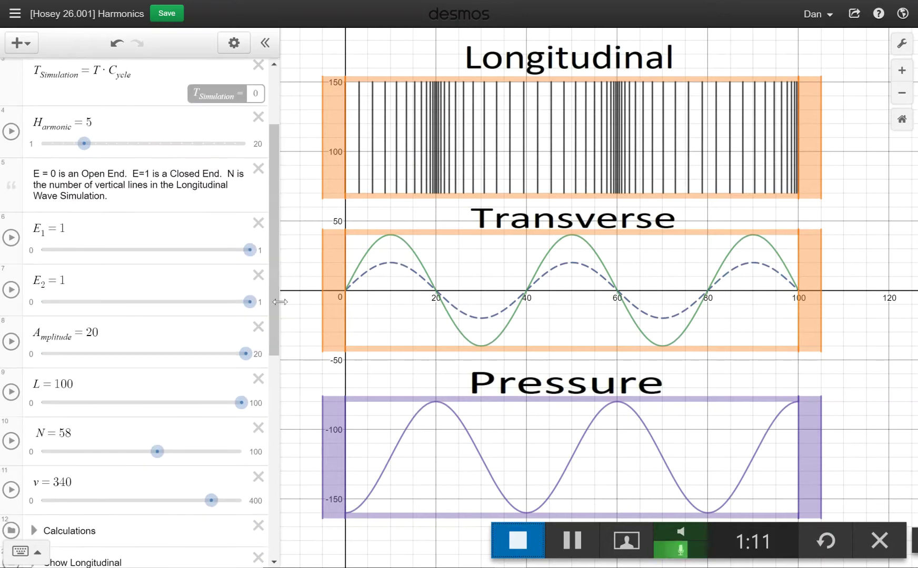
{"action": "left_click_drag", "start_coordinate": [244, 354], "coordinate": [221, 353]}
{"action": "mouse_move", "coordinate": [240, 403]}
{"action": "left_mouse_down"}
{"action": "mouse_move", "coordinate": [177, 404]}
{"action": "mouse_move", "coordinate": [244, 405]}
{"action": "left_mouse_up"}
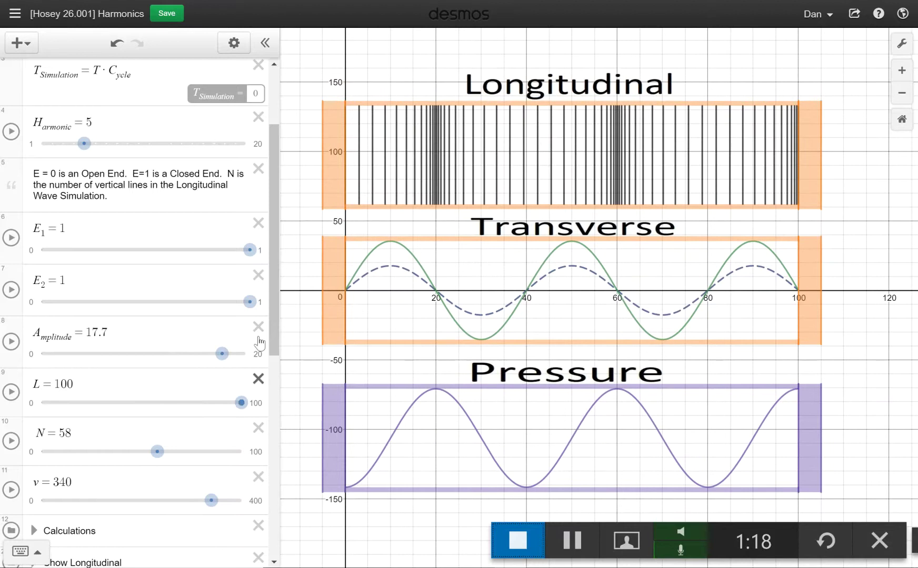
Reduce the longitudinal line count N to 53
{"action": "scroll", "coordinate": [274, 308], "scroll_direction": "down", "scroll_amount": 2}
{"action": "scroll", "coordinate": [278, 357], "scroll_direction": "down", "scroll_amount": 2}
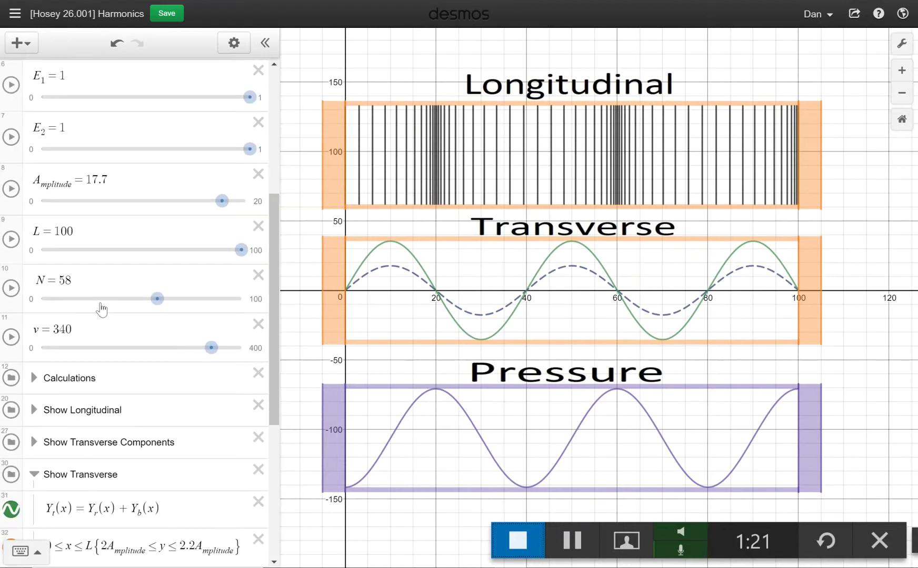
{"action": "mouse_move", "coordinate": [155, 304]}
{"action": "left_mouse_down"}
{"action": "mouse_move", "coordinate": [99, 304]}
{"action": "mouse_move", "coordinate": [166, 308]}
{"action": "mouse_move", "coordinate": [146, 308]}
{"action": "left_mouse_up"}
Expand the Calculations folder to show end state, wavelength, frequency and period
{"action": "left_click", "coordinate": [33, 378]}
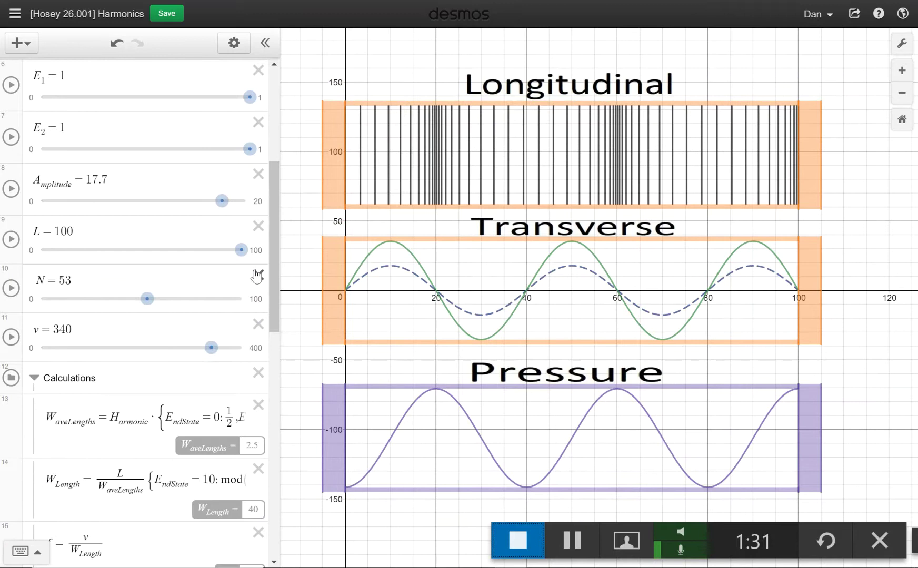
{"action": "scroll", "coordinate": [271, 263], "scroll_direction": "down", "scroll_amount": 3}
{"action": "scroll", "coordinate": [286, 337], "scroll_direction": "down", "scroll_amount": 4}
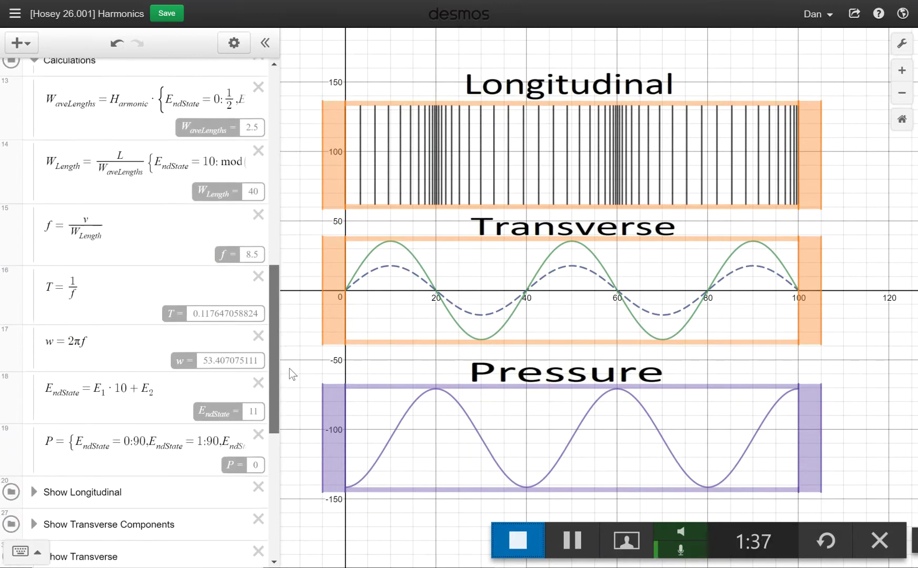
{"action": "scroll", "coordinate": [291, 378], "scroll_direction": "down", "scroll_amount": 1}
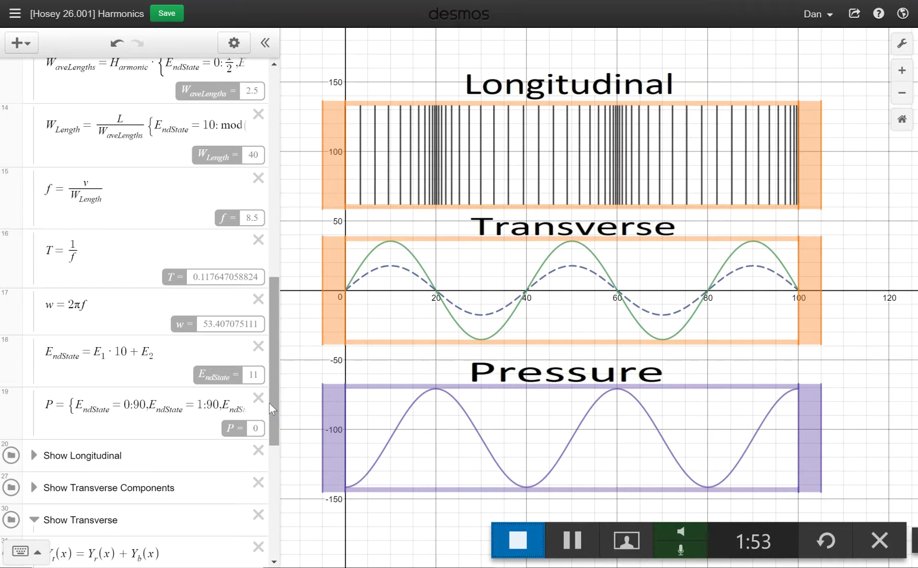
Hide the dashed transverse component curves via the Show Transverse Components folder
{"action": "left_click_drag", "start_coordinate": [271, 409], "coordinate": [265, 480]}
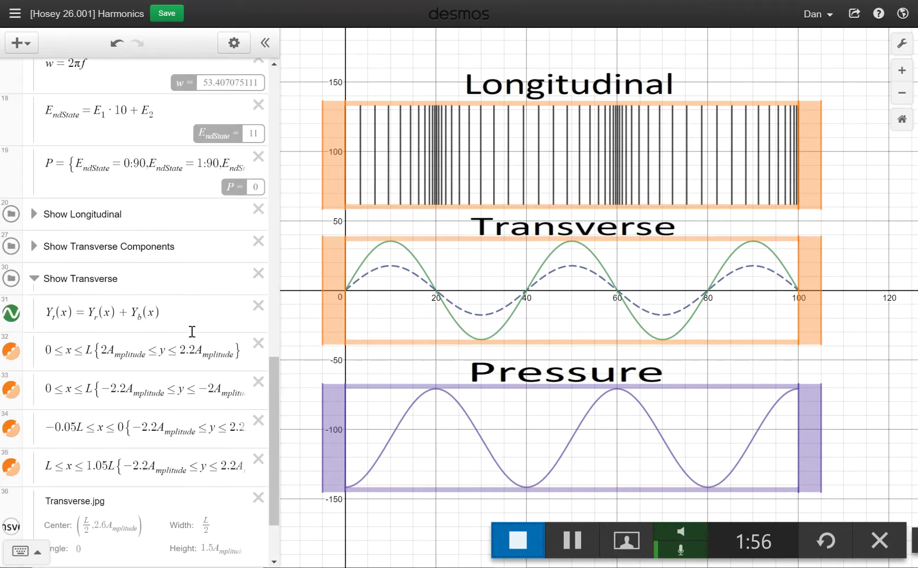
{"action": "left_click", "coordinate": [15, 248]}
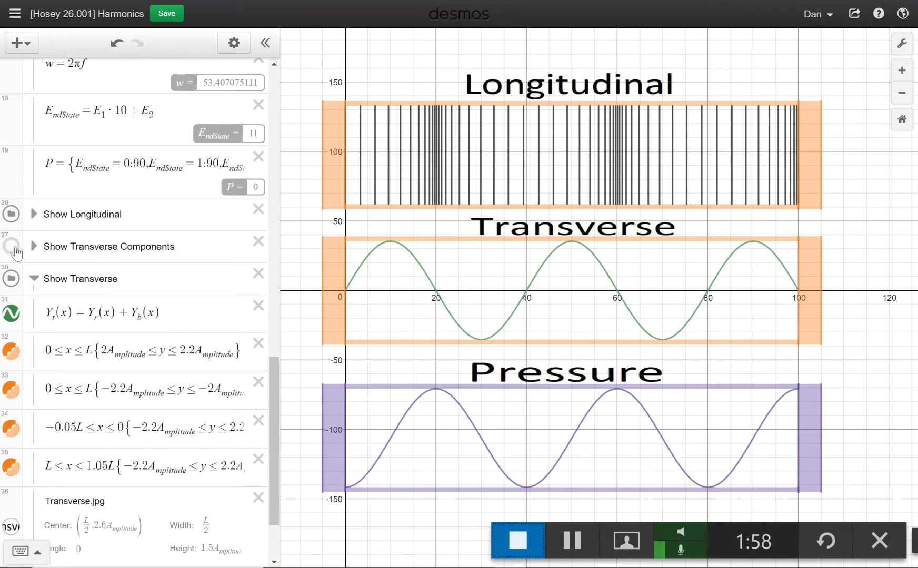
{"action": "left_click", "coordinate": [12, 247]}
{"action": "left_click", "coordinate": [16, 250]}
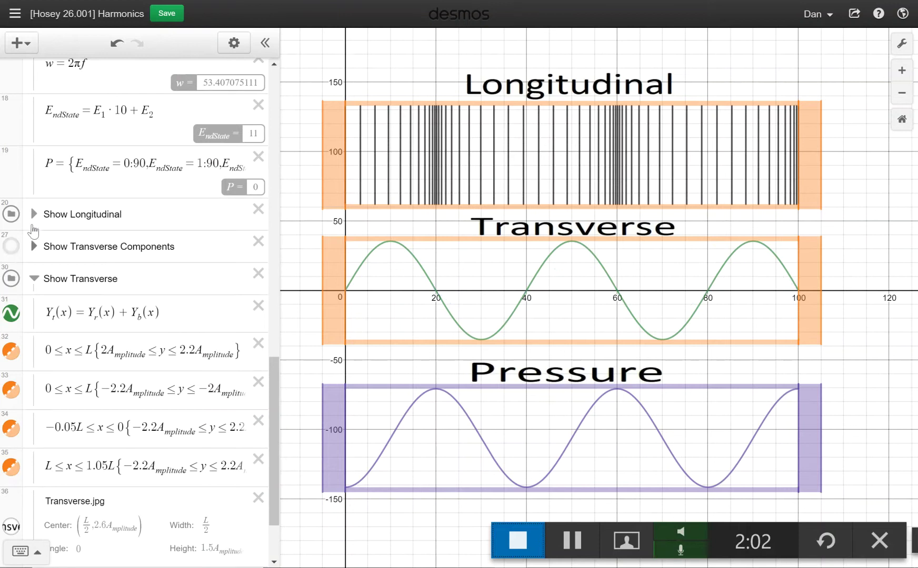
Hide the green combined transverse wave Y_T, leaving the Transverse frame empty
{"action": "left_click", "coordinate": [34, 279]}
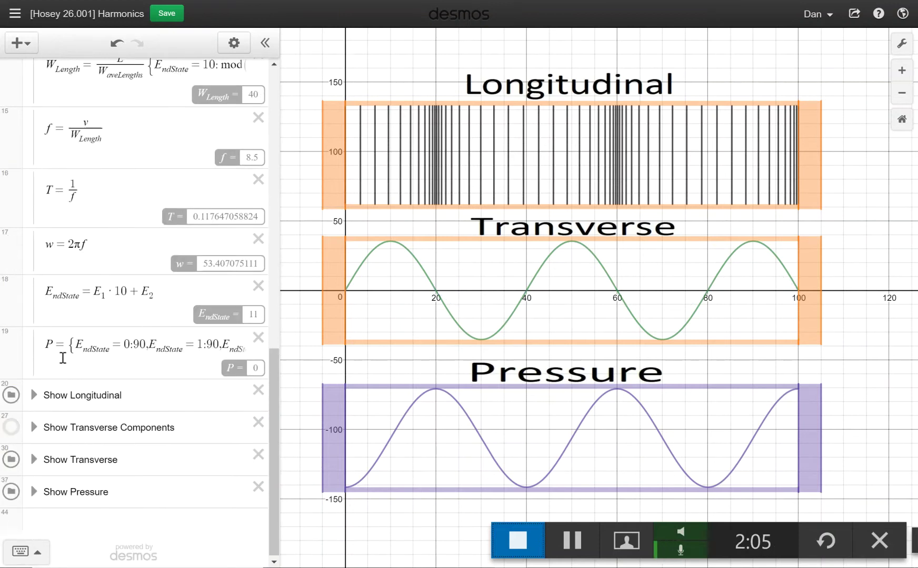
{"action": "key", "text": "ctrl+z"}
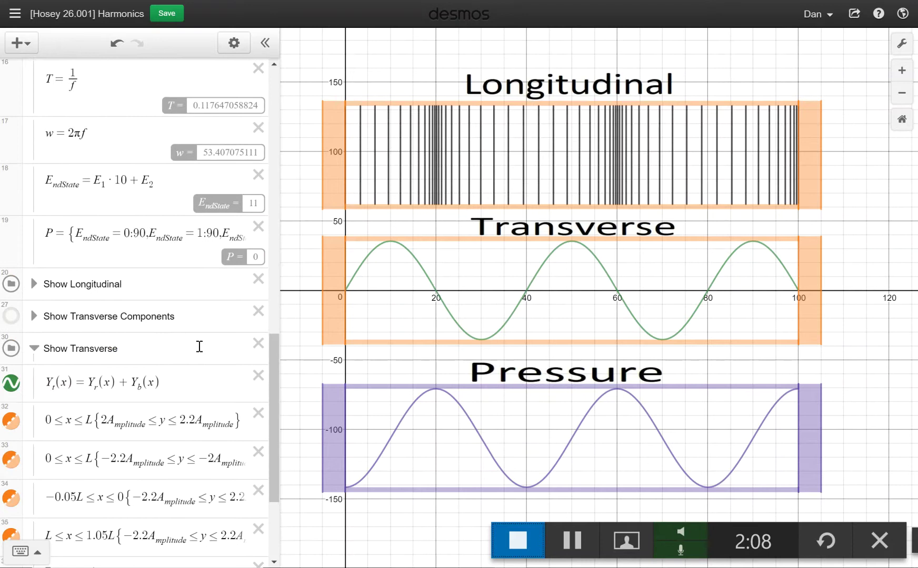
{"action": "left_click", "coordinate": [12, 385]}
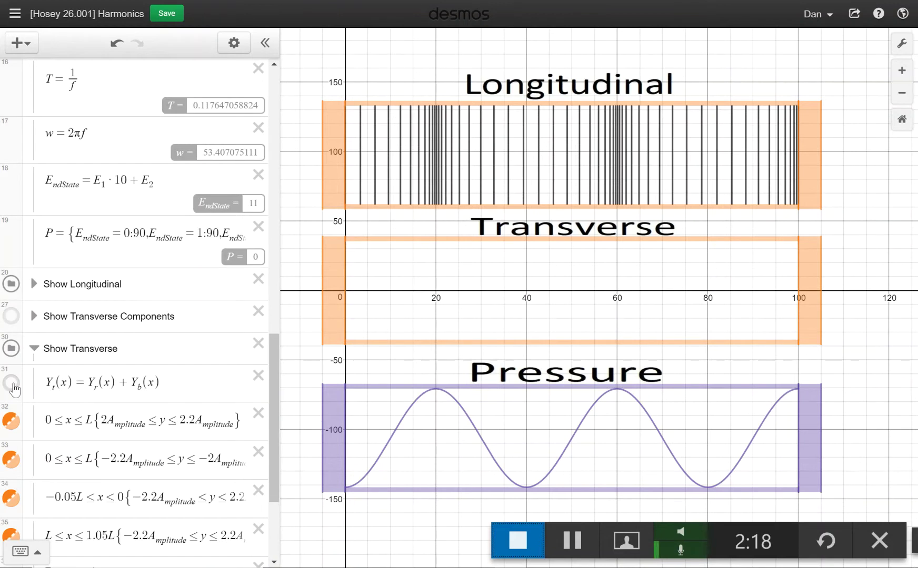
Play the C_cycle animation at harmonic 20 and drag N up to 100
{"action": "scroll", "coordinate": [13, 368], "scroll_direction": "up", "scroll_amount": 15}
{"action": "left_click", "coordinate": [11, 148]}
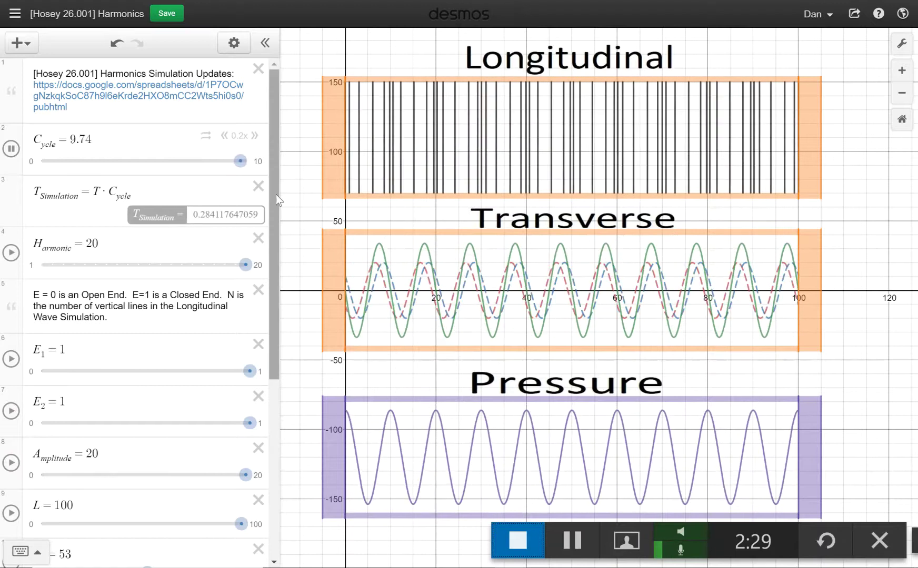
{"action": "scroll", "coordinate": [275, 254], "scroll_direction": "down", "scroll_amount": 1}
{"action": "scroll", "coordinate": [274, 254], "scroll_direction": "down", "scroll_amount": 2}
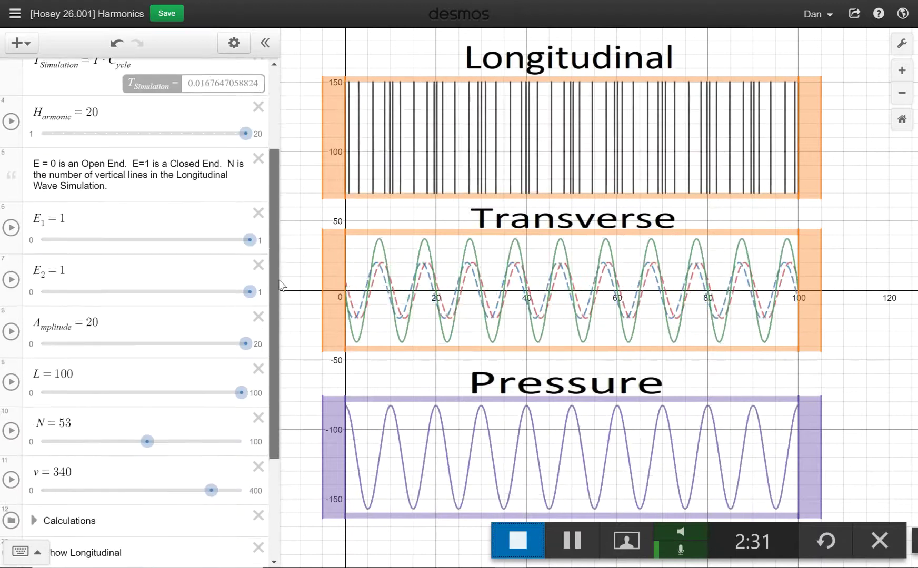
{"action": "left_click_drag", "start_coordinate": [148, 404], "coordinate": [243, 404]}
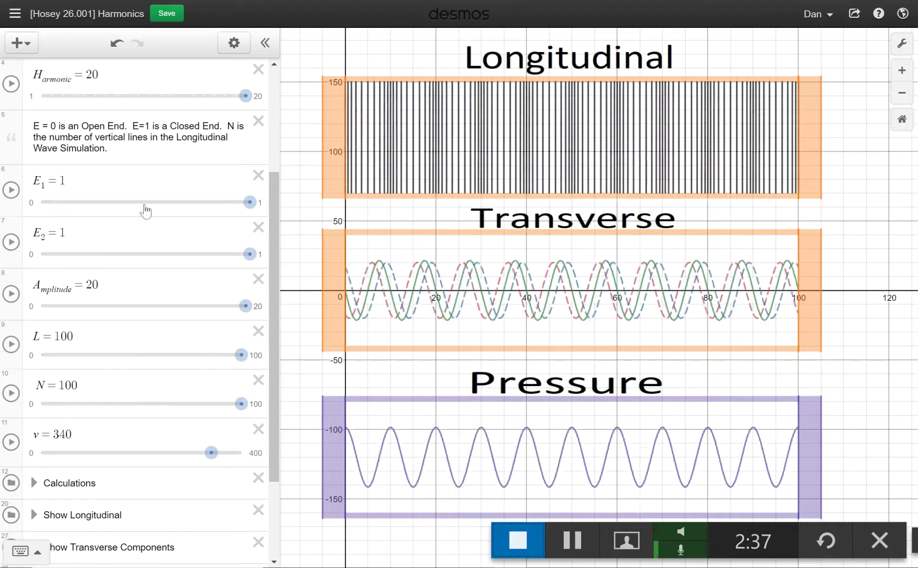
Set E1 to 0 for an open left end, Harmonic to 19, and play C_cycle
{"action": "left_click", "coordinate": [45, 205]}
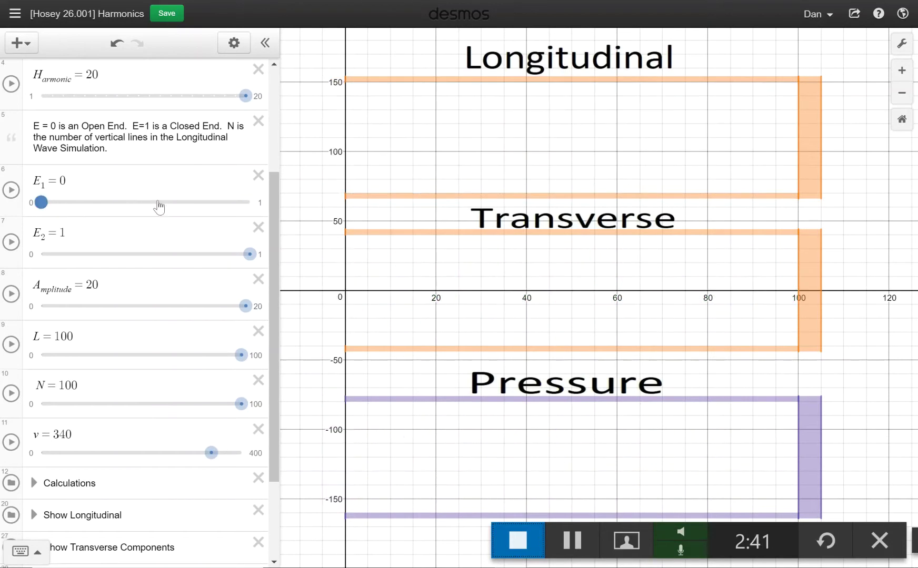
{"action": "scroll", "coordinate": [273, 211], "scroll_direction": "up", "scroll_amount": 2}
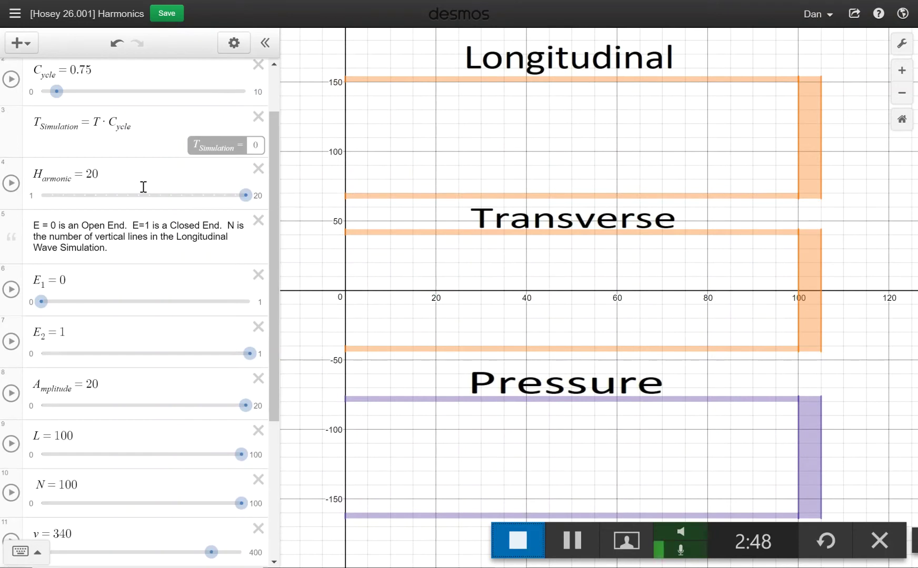
{"action": "left_click", "coordinate": [234, 198]}
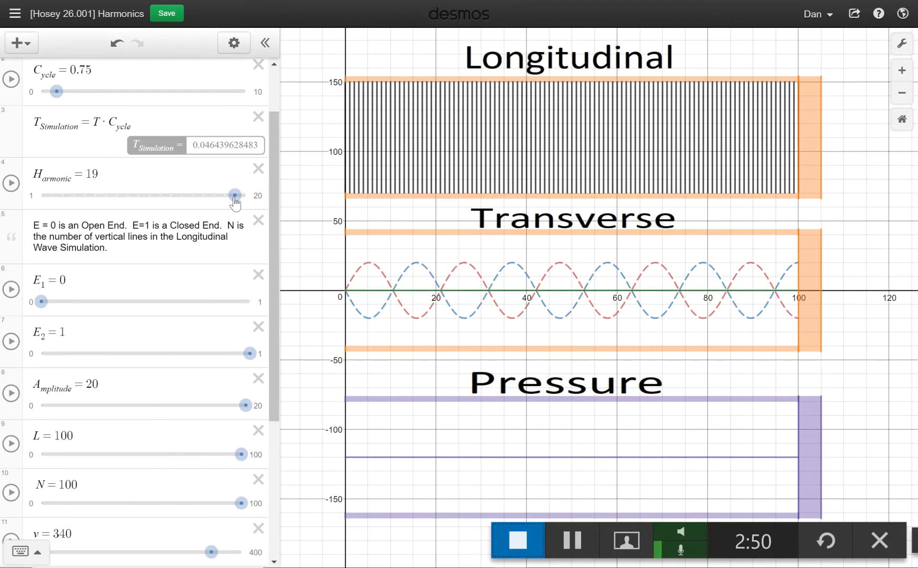
{"action": "left_click", "coordinate": [12, 79]}
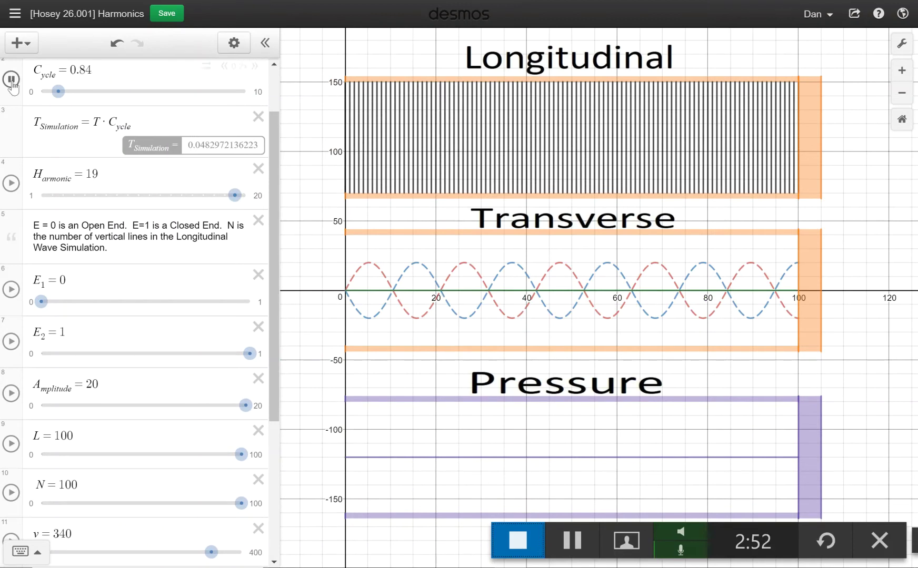